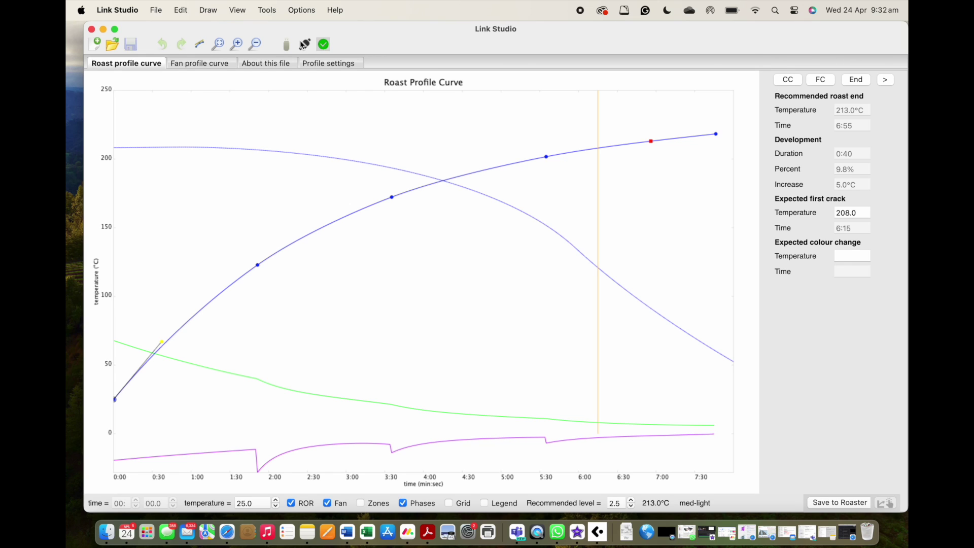
# Show the roaster's Espresso profile group with the NCT ESPRESSO (A), (B), (C) packs listed.
pyautogui.click(304, 43)
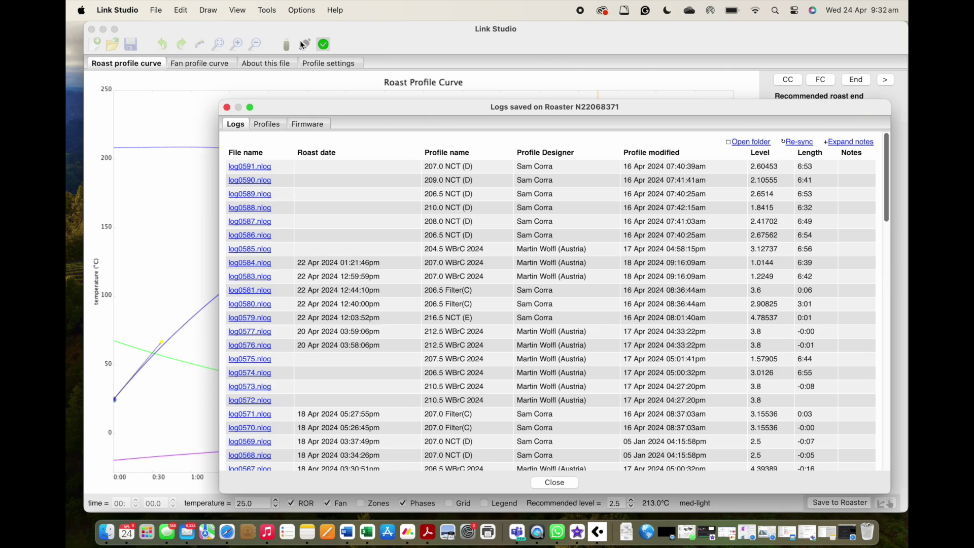
pyautogui.click(269, 124)
pyautogui.click(312, 162)
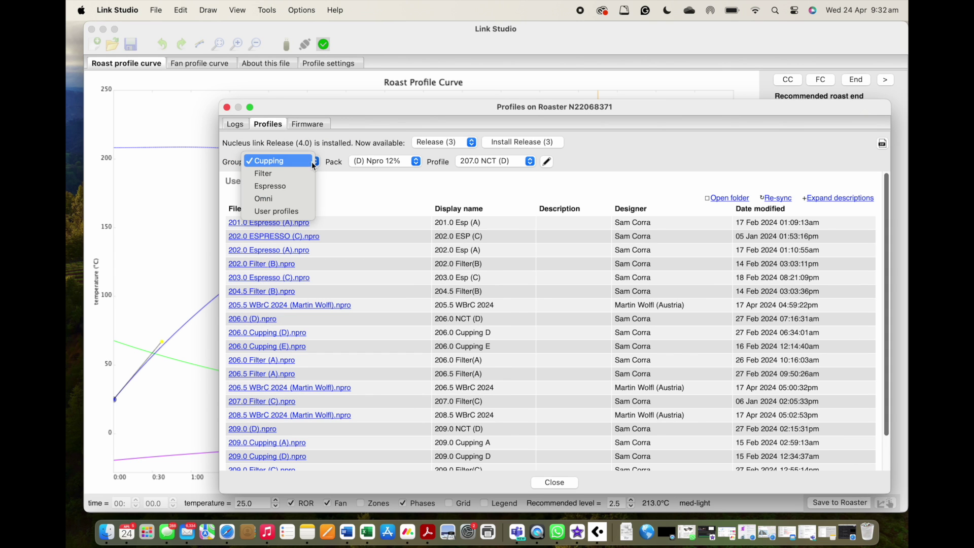
pyautogui.click(306, 186)
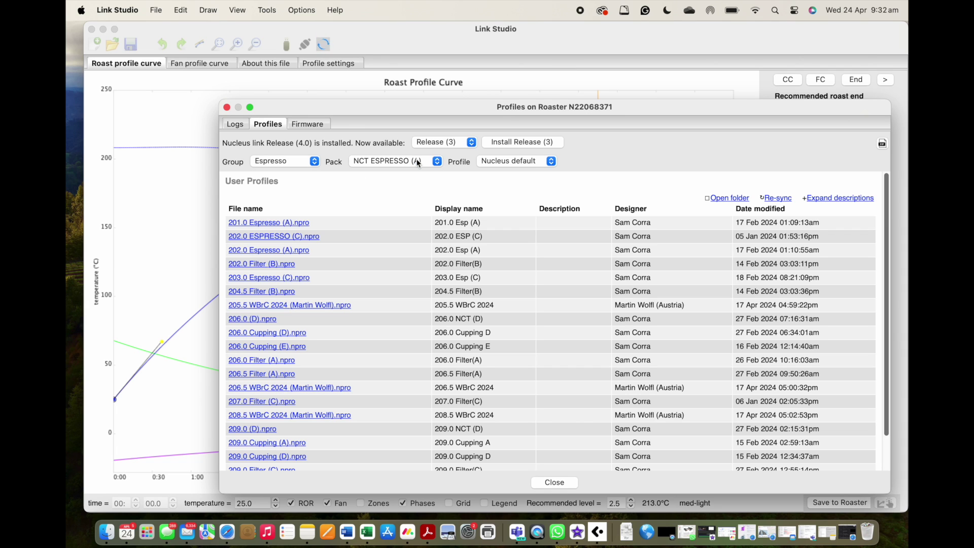
pyautogui.click(438, 161)
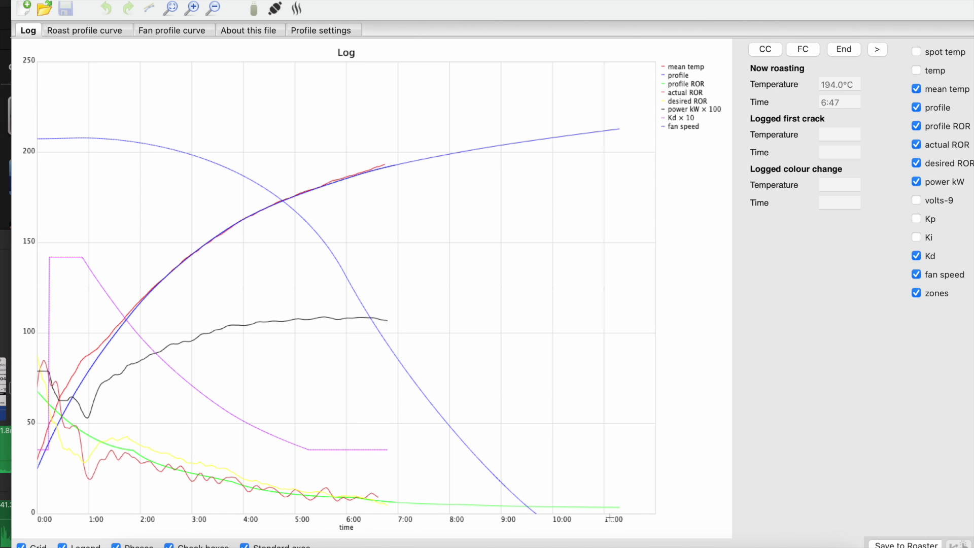
# Mark first crack on the running roast at 8:12 and 200.1°C.
pyautogui.click(802, 49)
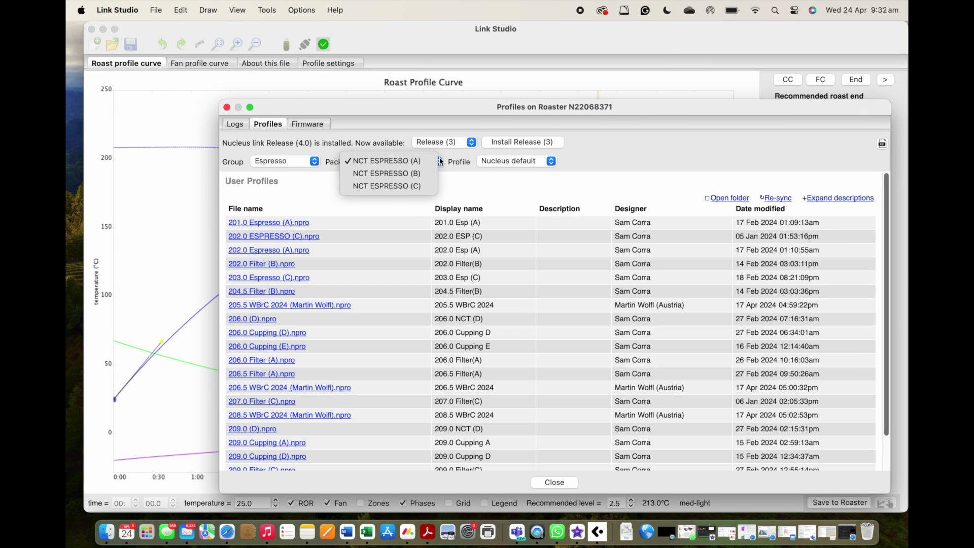
# Load profile 209.0 ESP (A) from pack NCT ESPRESSO (A) into the roast curve.
pyautogui.click(439, 161)
pyautogui.click(527, 160)
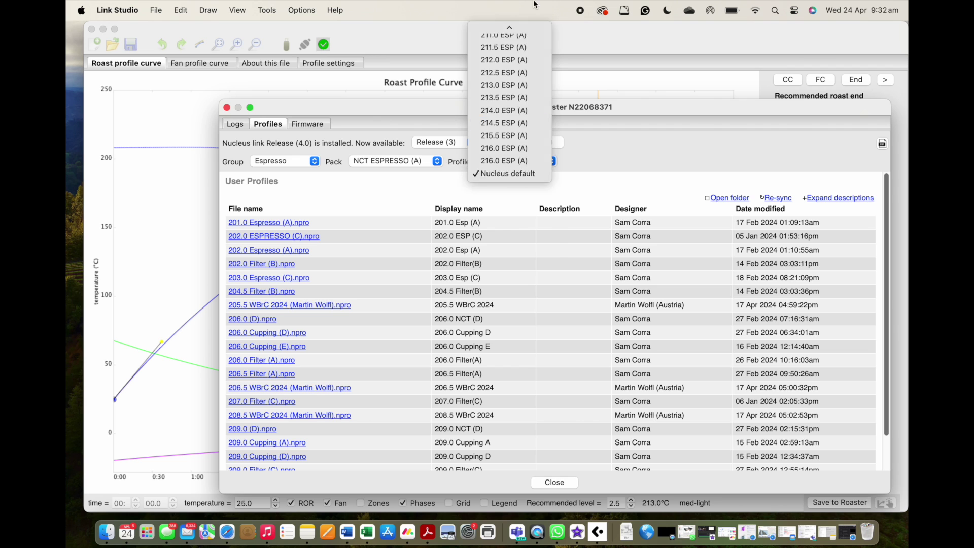
pyautogui.click(528, 97)
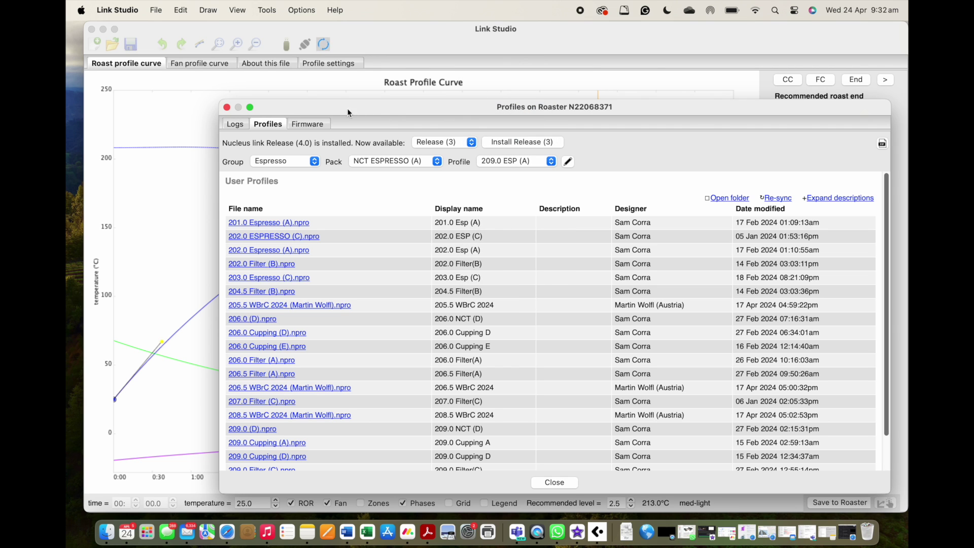
pyautogui.click(568, 161)
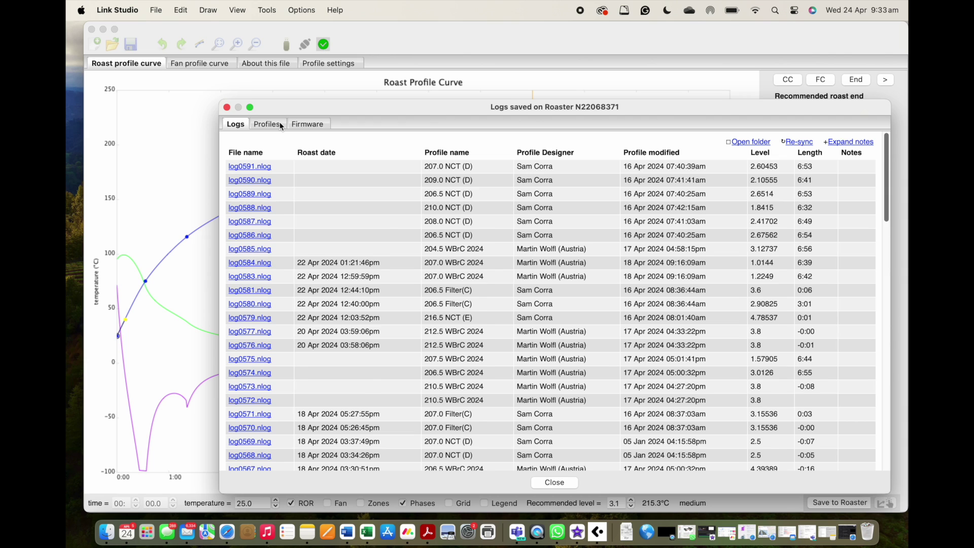
# In the Espresso profiles, select pack NCT ESPRESSO (B) and profile 209.0 ESP (B).
pyautogui.click(280, 123)
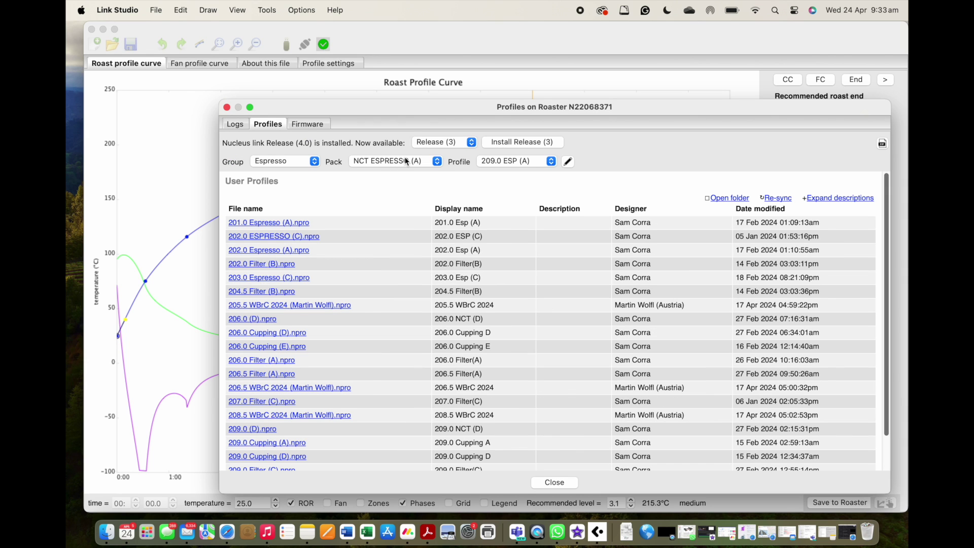
pyautogui.click(405, 161)
pyautogui.click(385, 174)
pyautogui.click(504, 160)
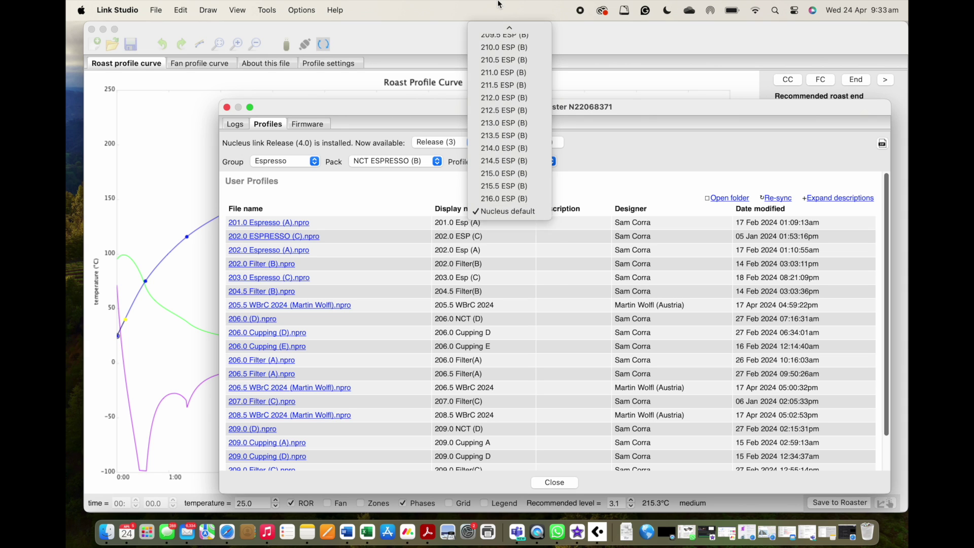
pyautogui.click(512, 121)
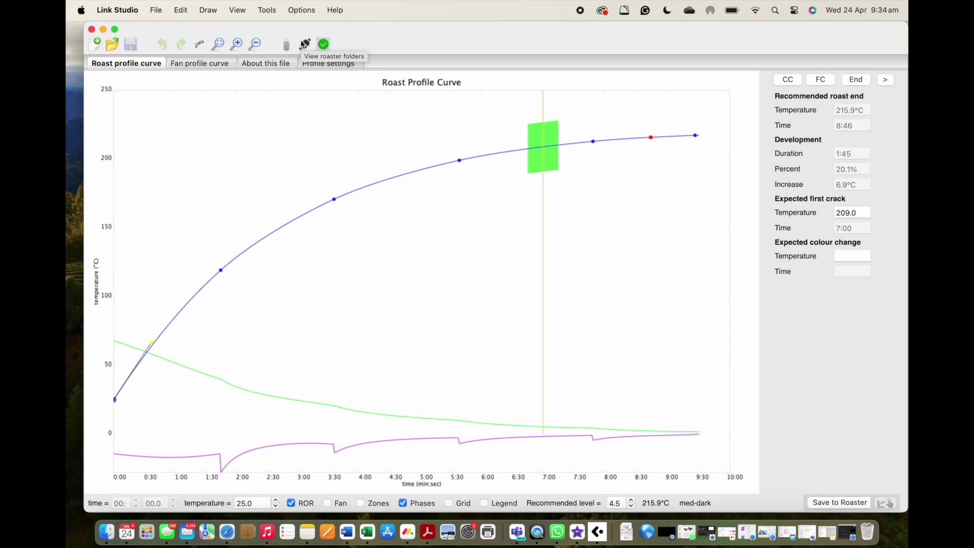
# Load 209.0 ESP (C) from NCT ESPRESSO (C), with first crack expected at 7:30 and a 215.7°C finish.
pyautogui.click(305, 44)
pyautogui.click(269, 126)
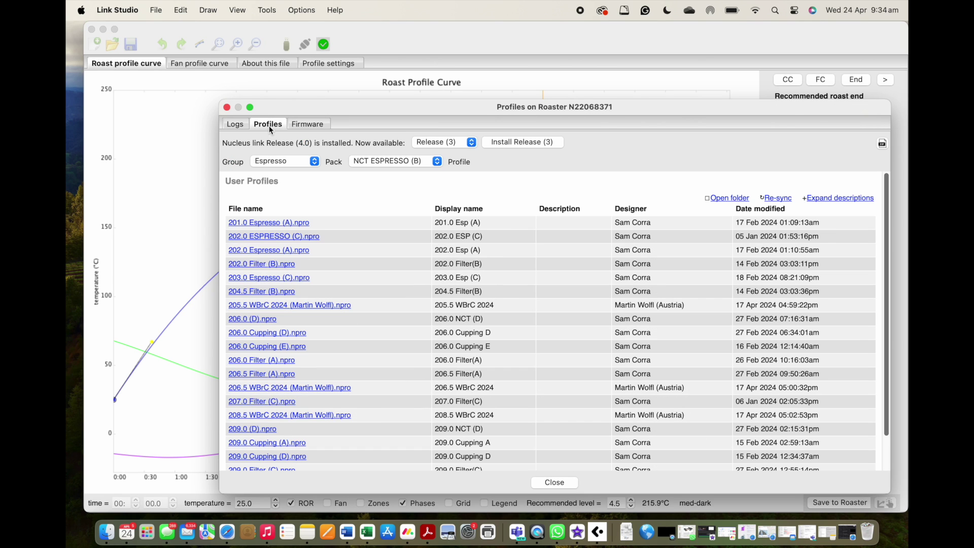
pyautogui.click(438, 162)
pyautogui.click(424, 176)
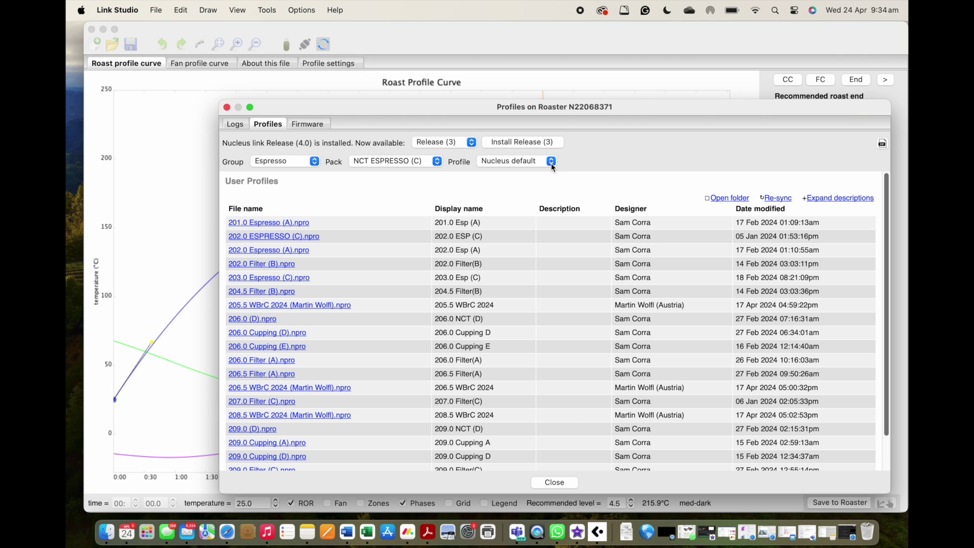
pyautogui.click(551, 163)
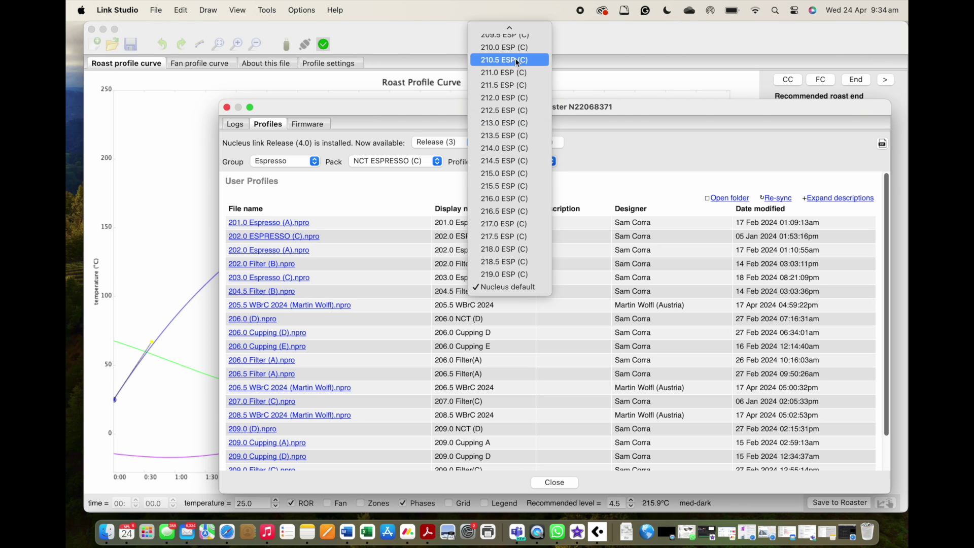
pyautogui.click(503, 96)
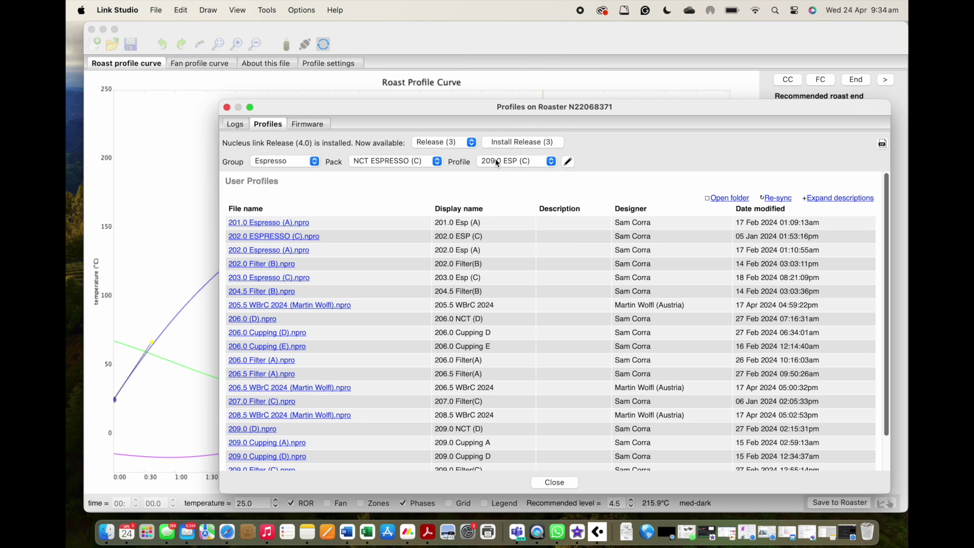
pyautogui.click(567, 163)
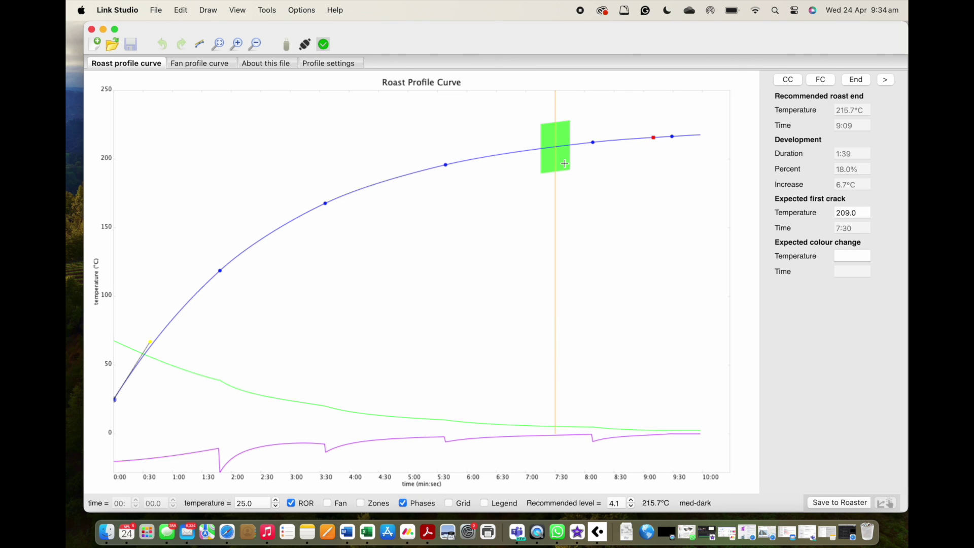